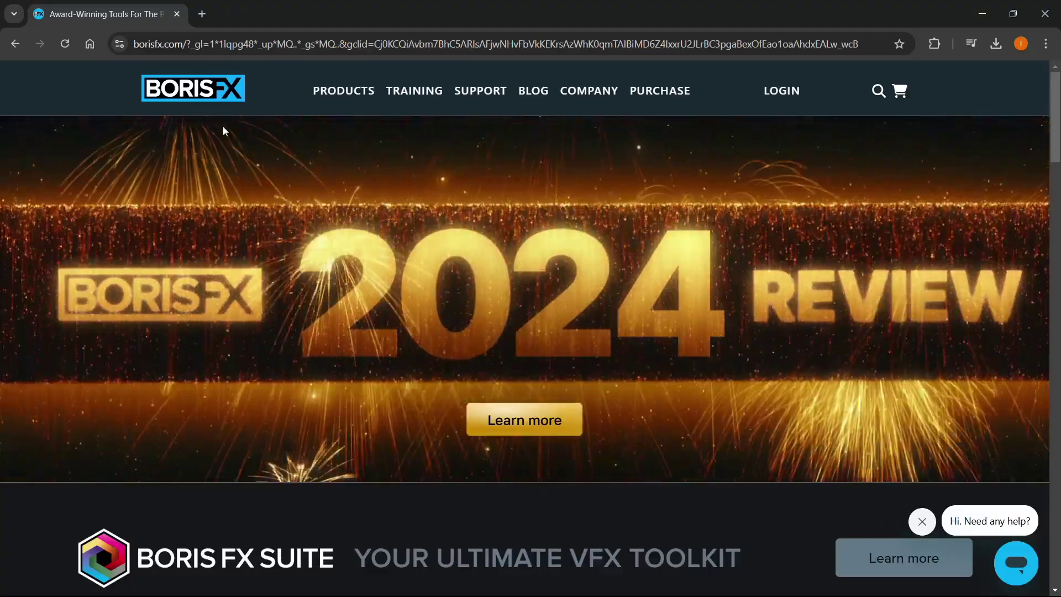
- Scroll the Boris FX home page down until the Boris FX Suite cards, including Sapphire, show
scroll(241, 157, "down", 5)
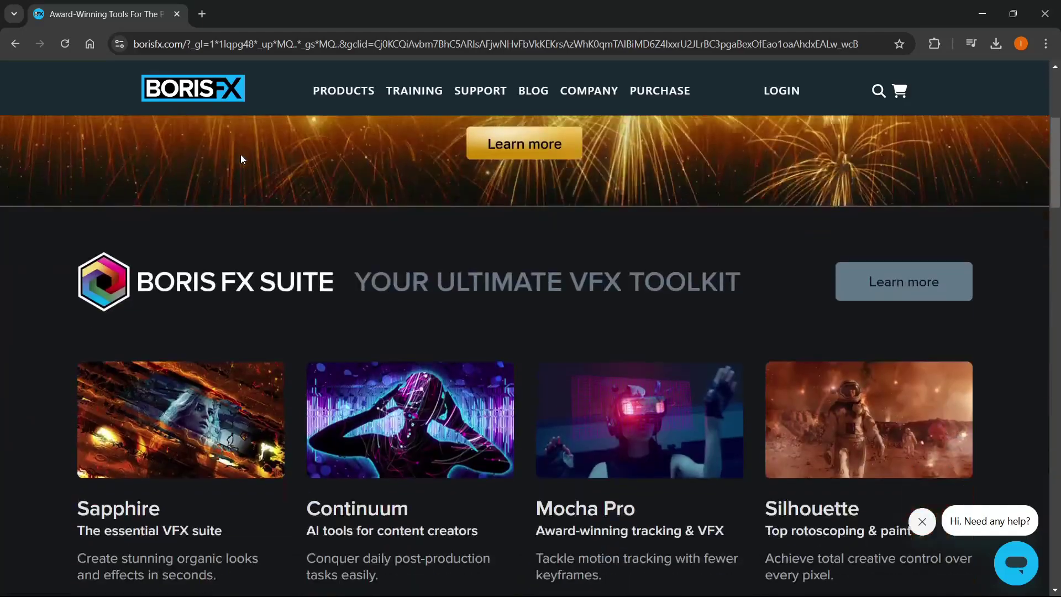
scroll(241, 159, "down", 3)
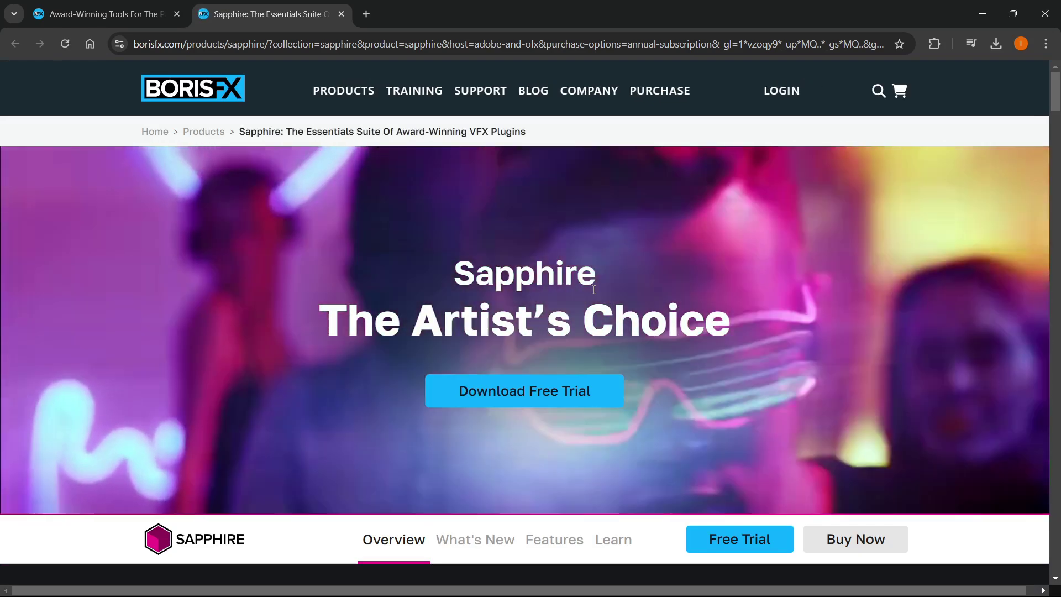
- Scroll down the Sapphire product page to reach its free trial download
scroll(628, 267, "down", 3)
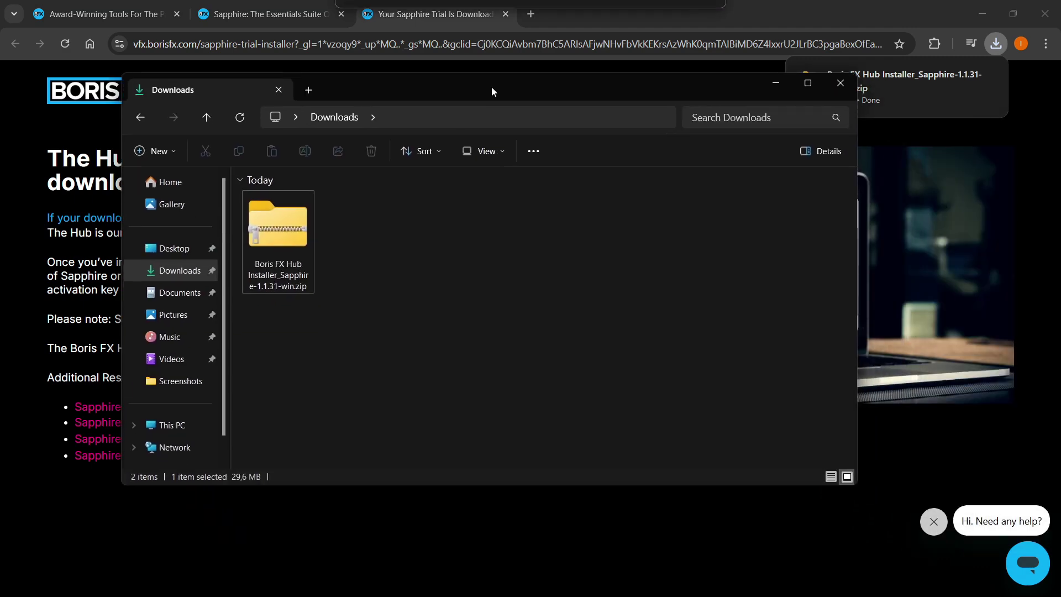
- Clear the desktop and choose Extract All on the Boris FX Hub installer zip
left_click_drag(491, 90, 541, 102)
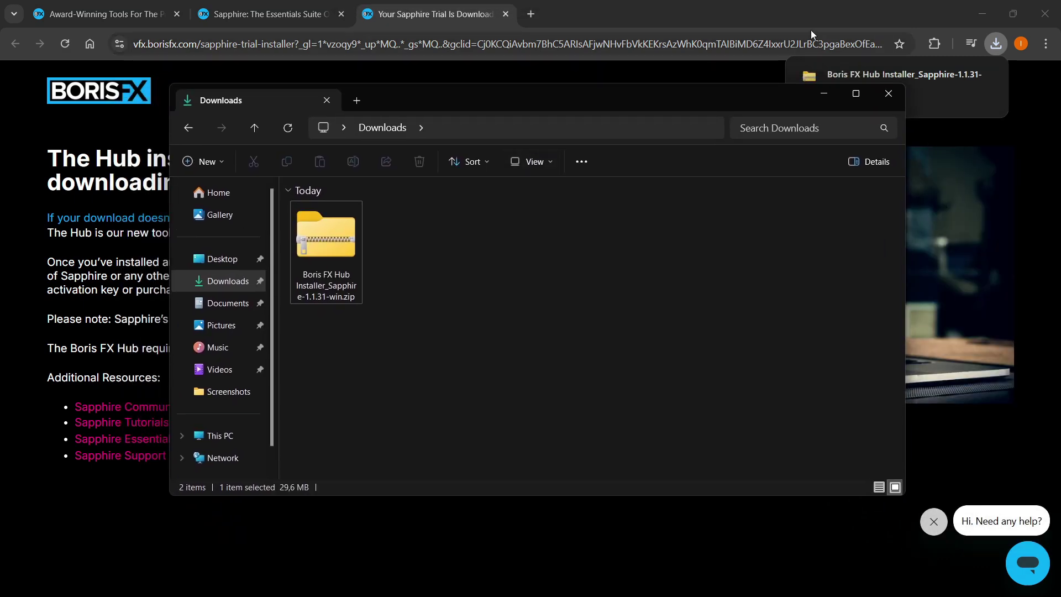
left_click(973, 15)
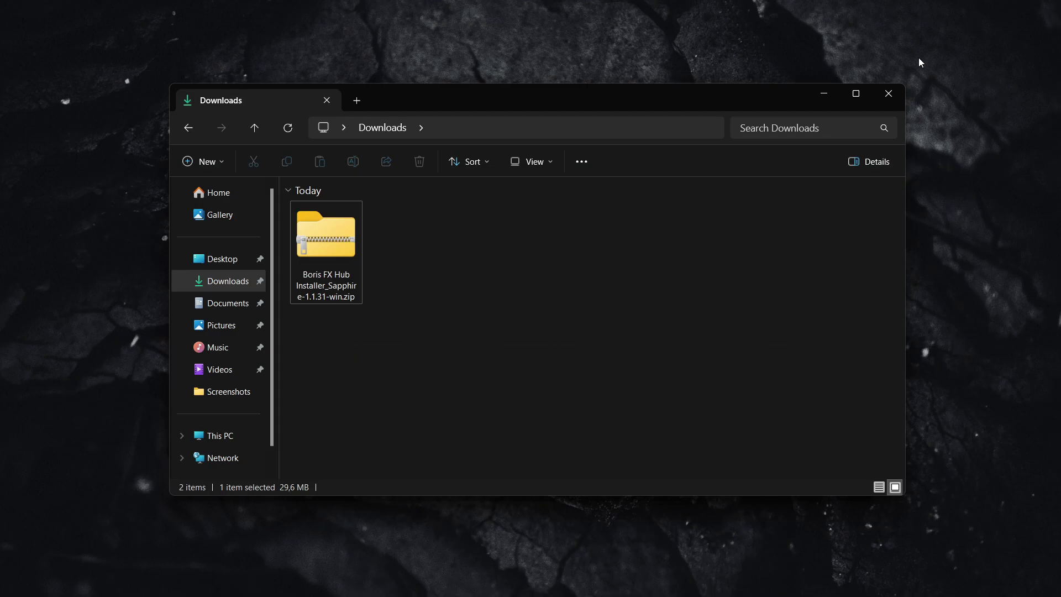
left_click(323, 251)
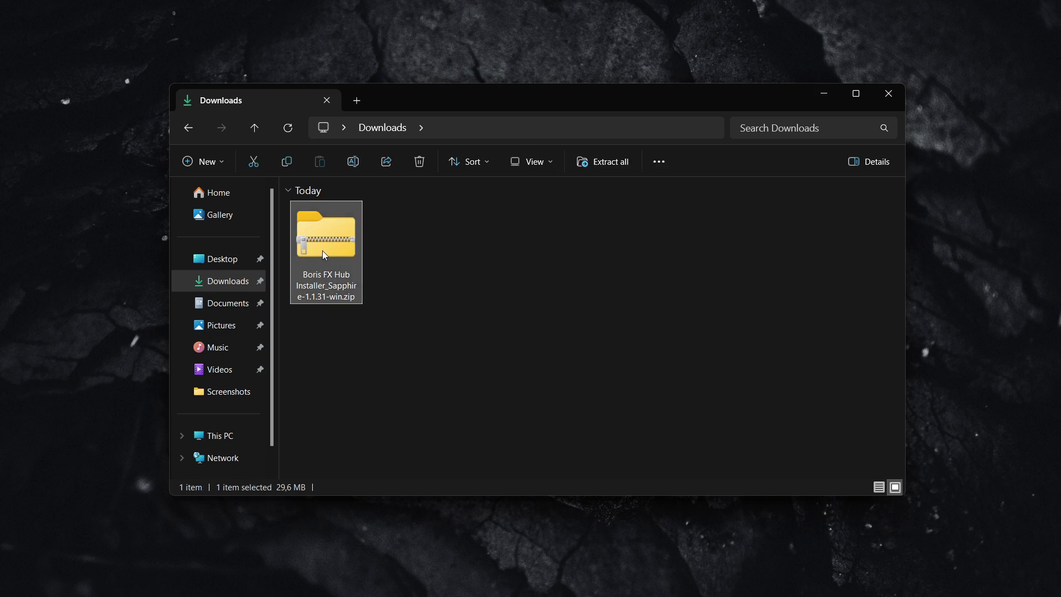
right_click(327, 253)
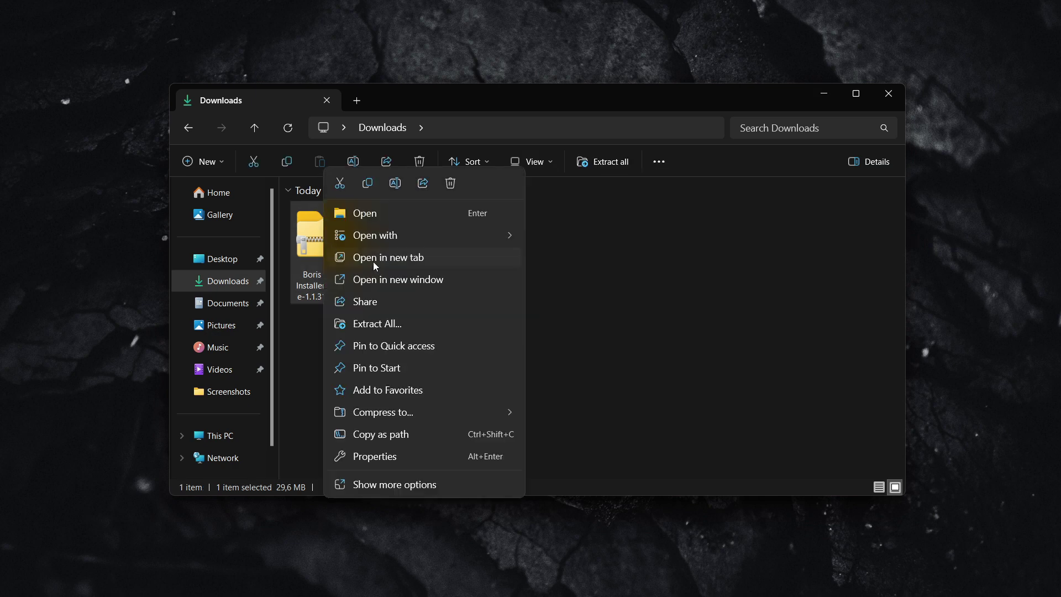
left_click(410, 325)
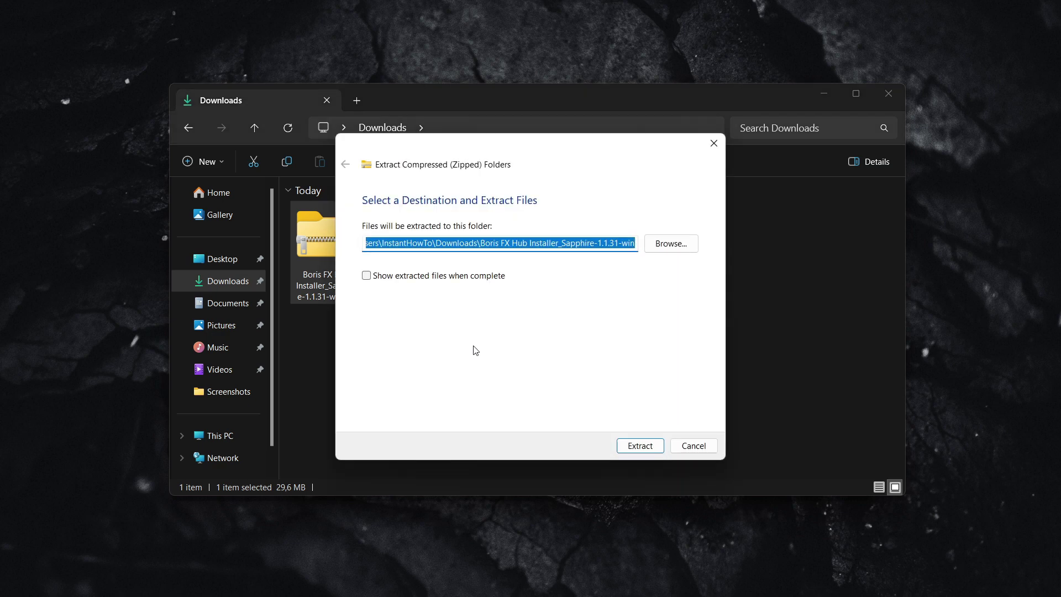
- Extract to the suggested folder and open Boris FX Hub Installer_Sapphire-1.1.31-win
left_click(640, 445)
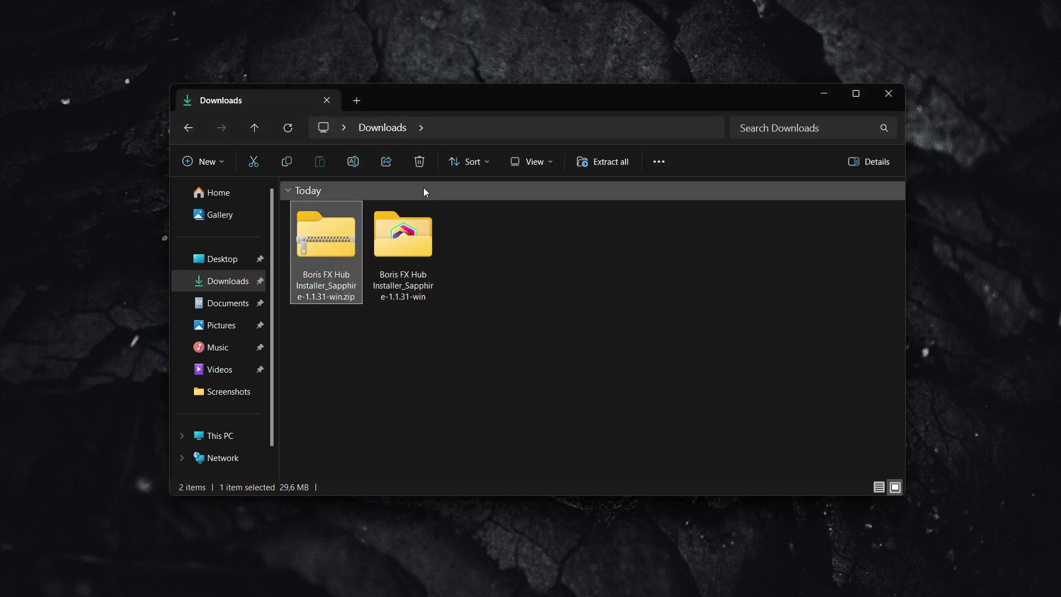
left_click(459, 263)
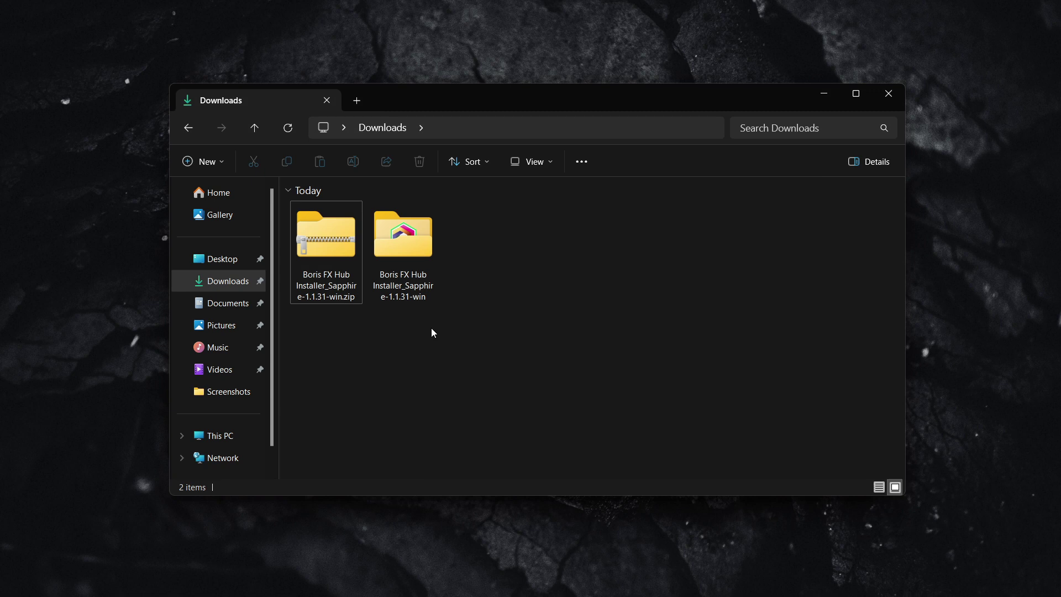
double_click(406, 259)
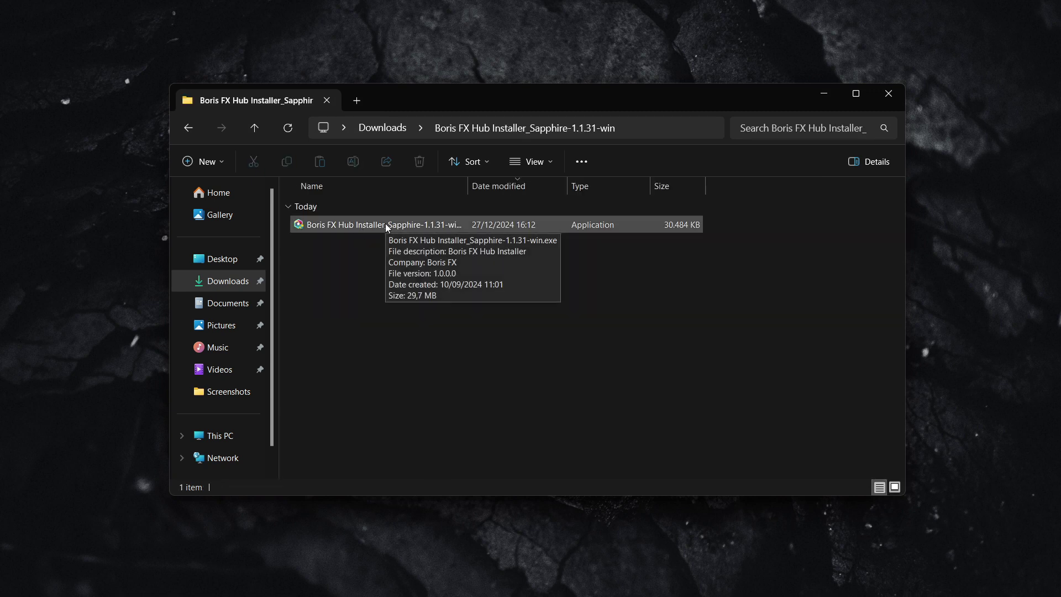
- Launch the Boris FX Hub installer .exe and answer Yes to install it
left_click(406, 227)
double_click(405, 227)
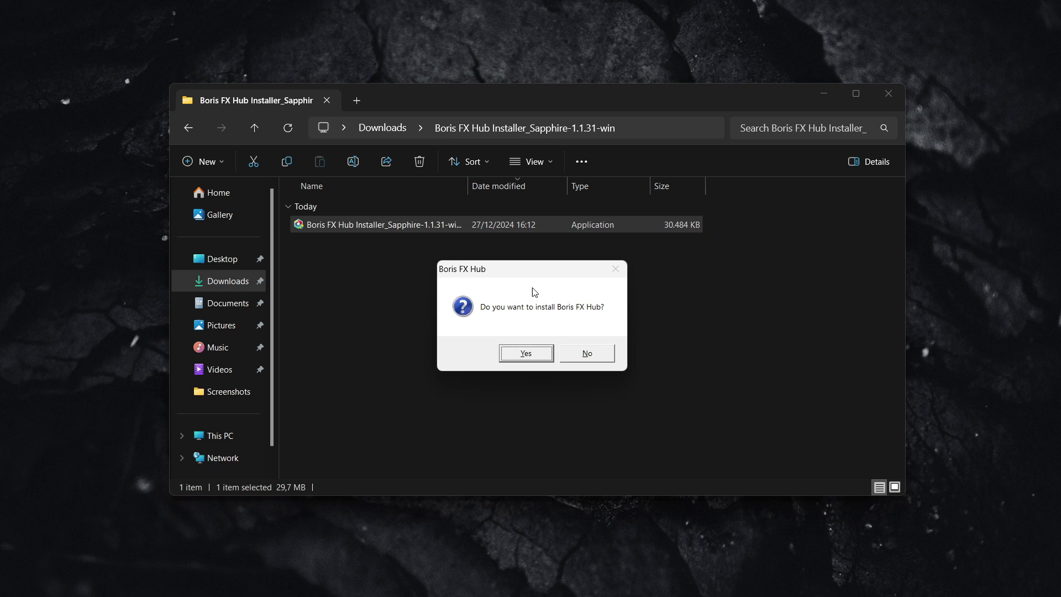
left_click(534, 357)
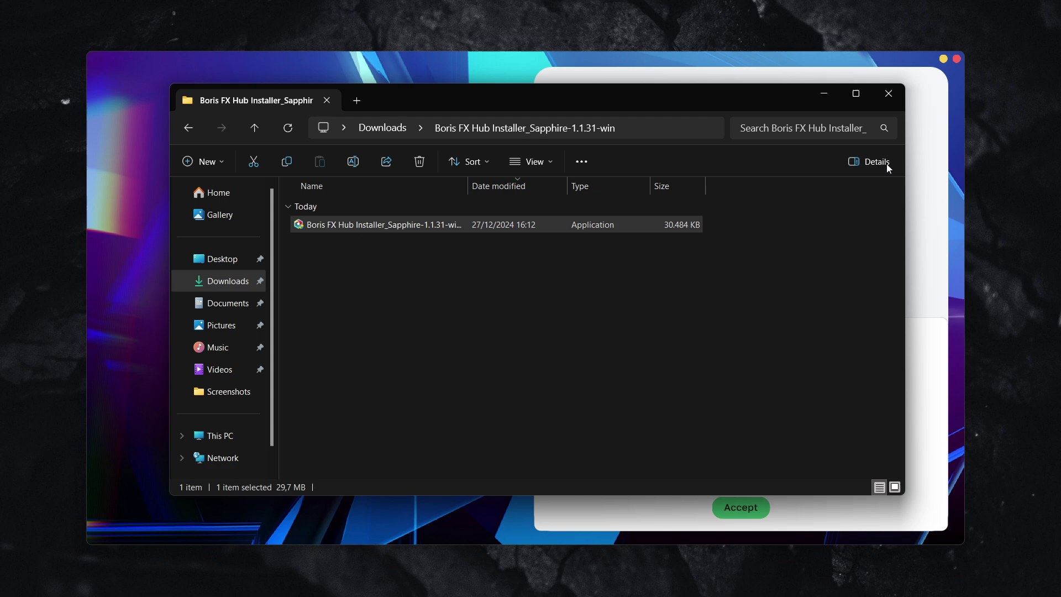
- Accept the Boris FX Hub privacy settings and choose Continue with Google
left_click(824, 93)
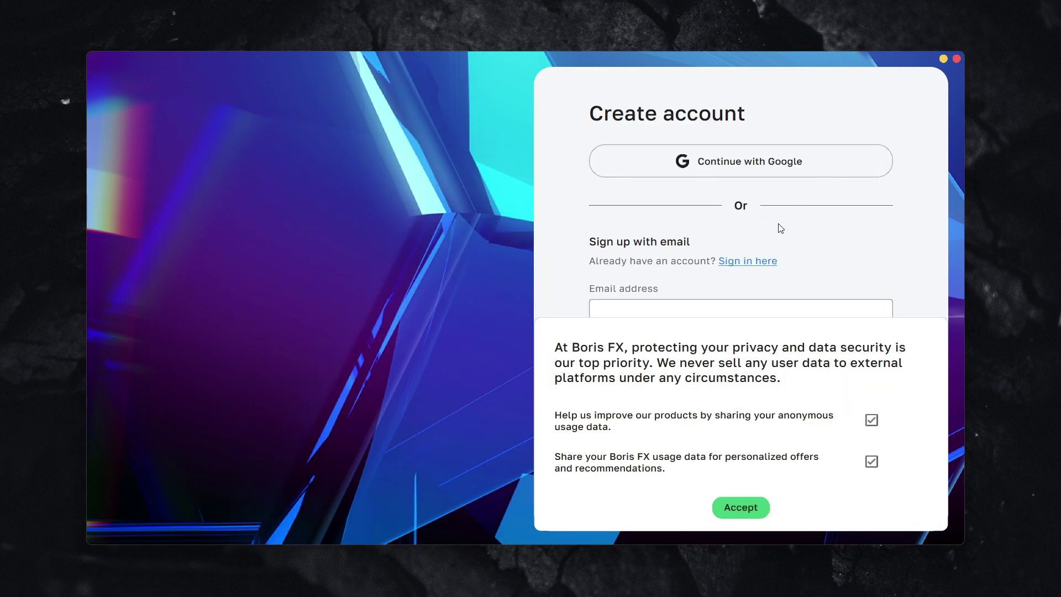
left_click(750, 512)
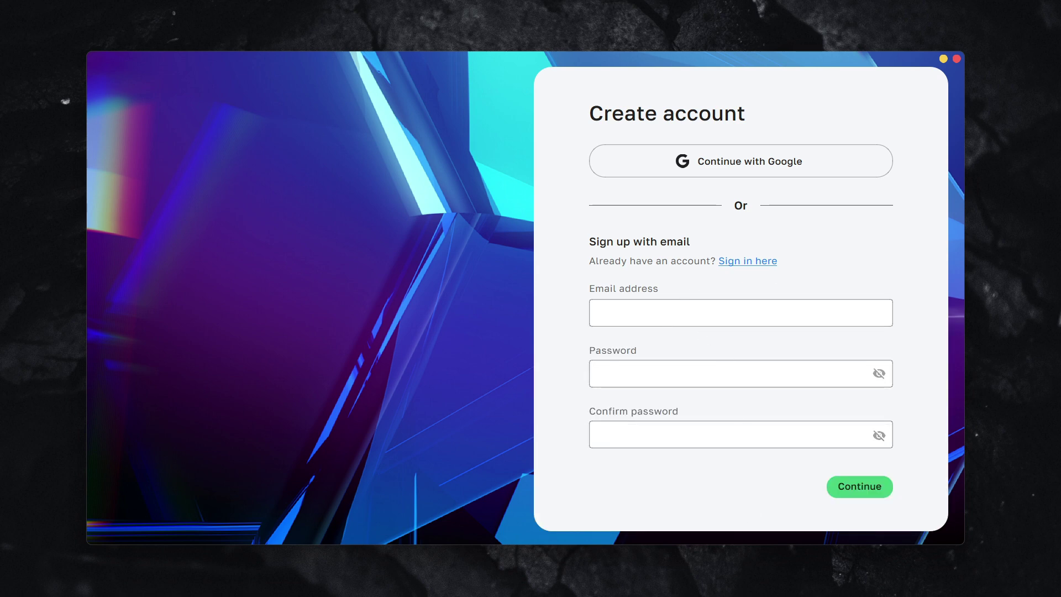
left_click(771, 173)
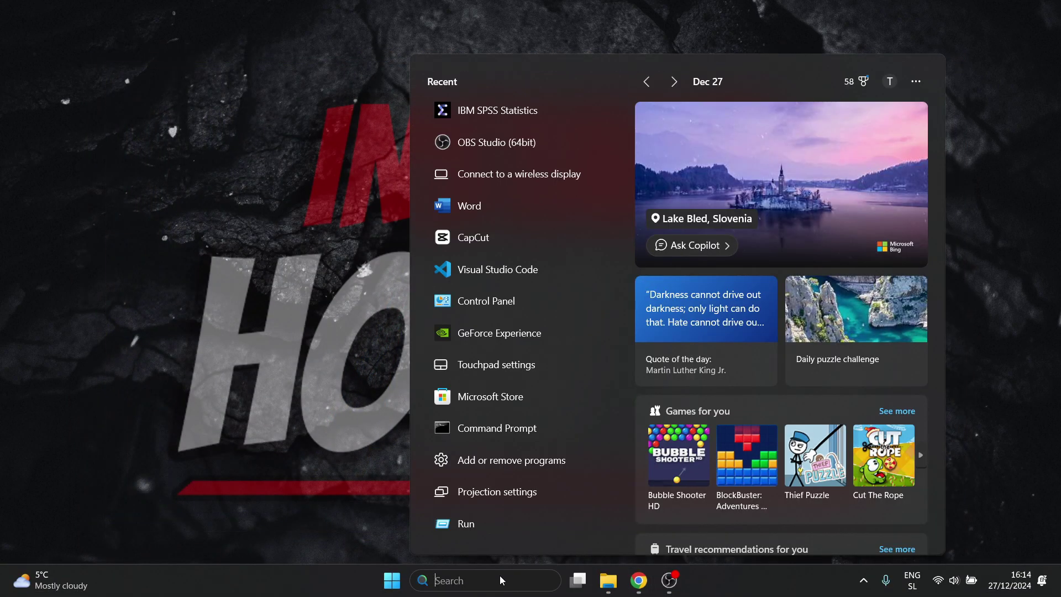
- Search Windows for 'bori' and launch Boris FX Hub from the results
type("bori")
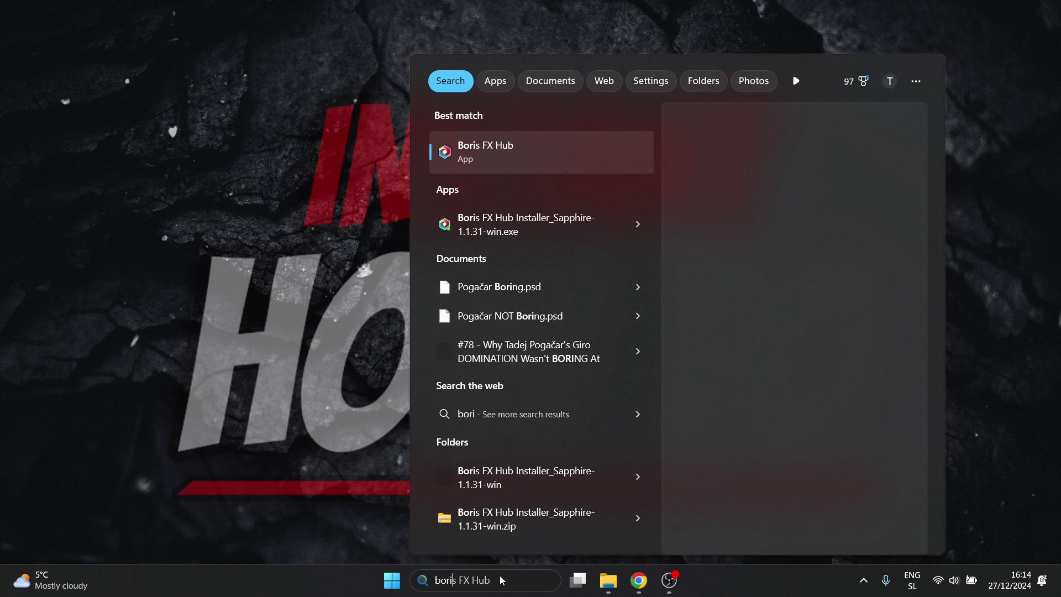
left_click(564, 155)
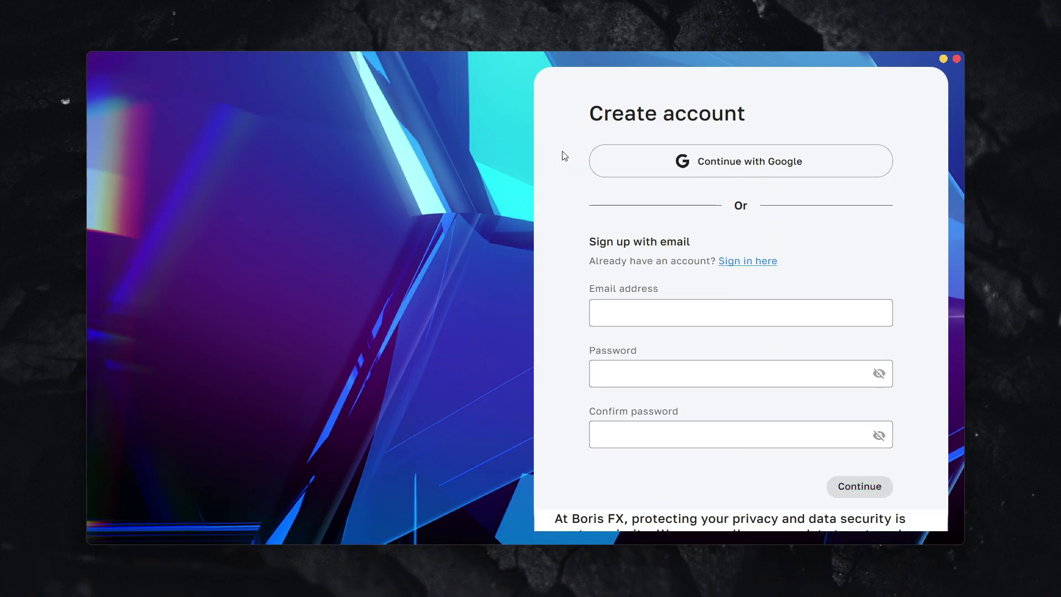
- Accept privacy, sign up with Google, untick the newsletter and submit the personal details
left_click(744, 513)
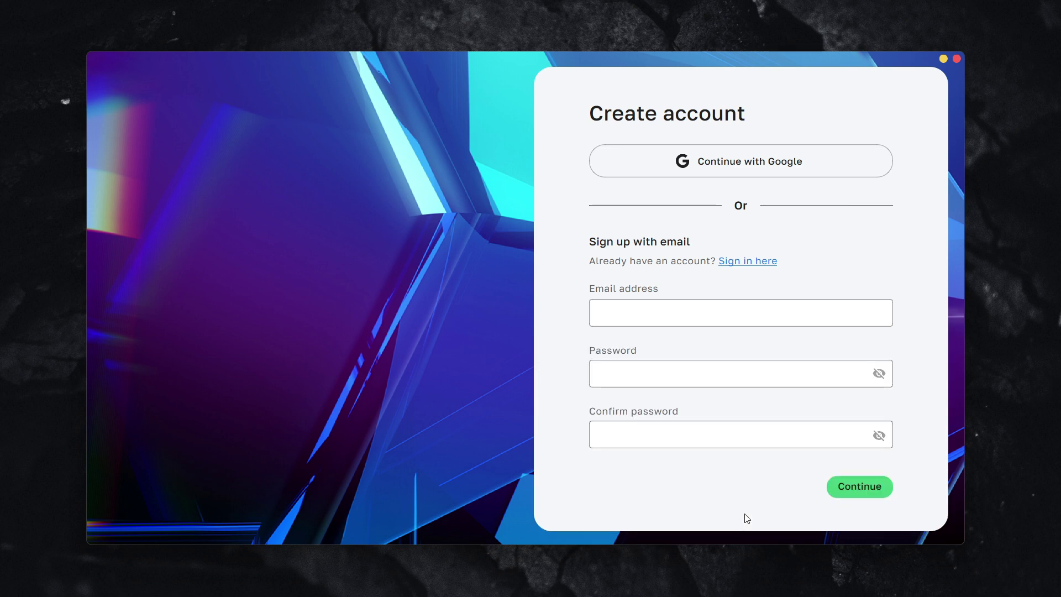
left_click(717, 169)
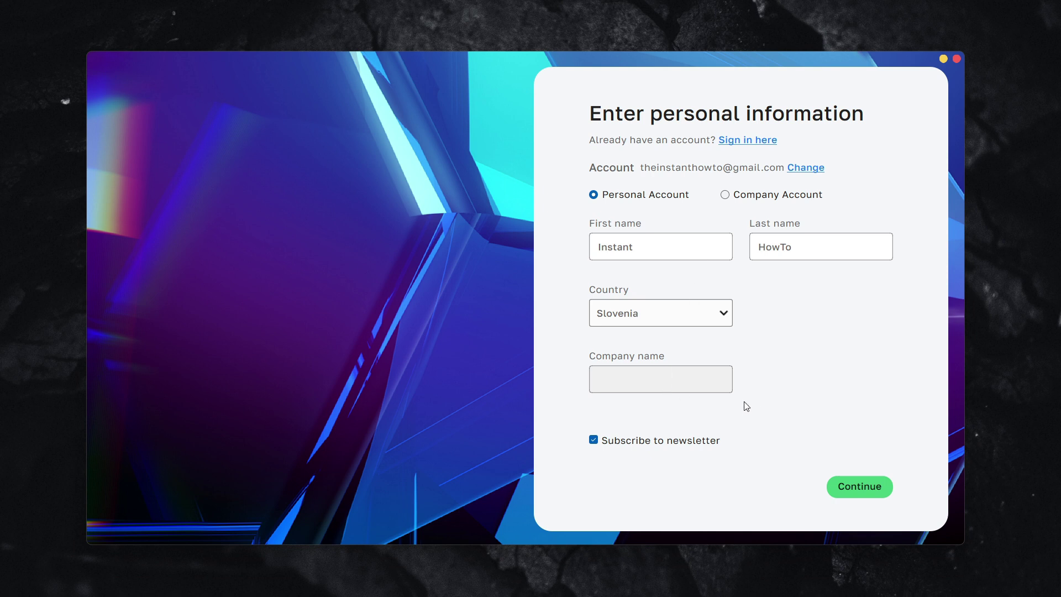
left_click(628, 447)
left_click(878, 490)
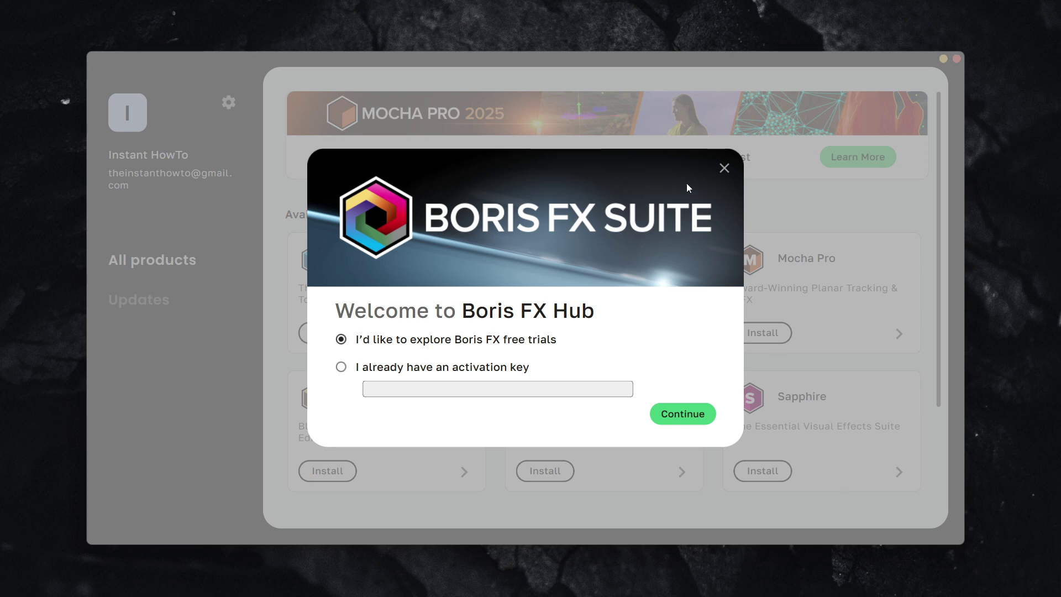
- Close the Welcome dialog and scroll the Available to try list down to Sapphire
left_click(724, 168)
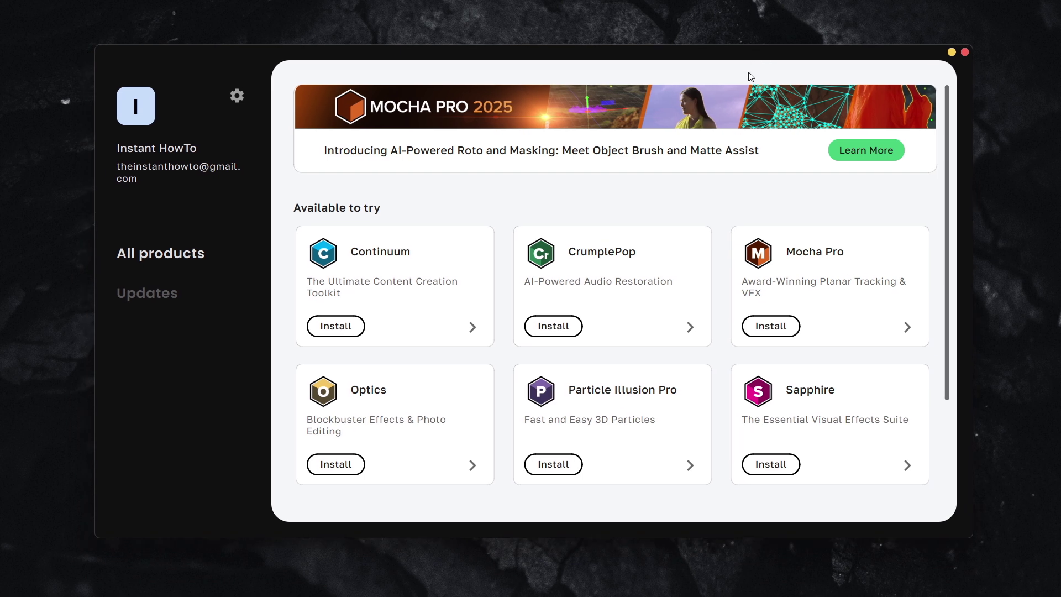
scroll(740, 212, "down", 3)
scroll(737, 215, "up", 3)
scroll(642, 268, "down", 3)
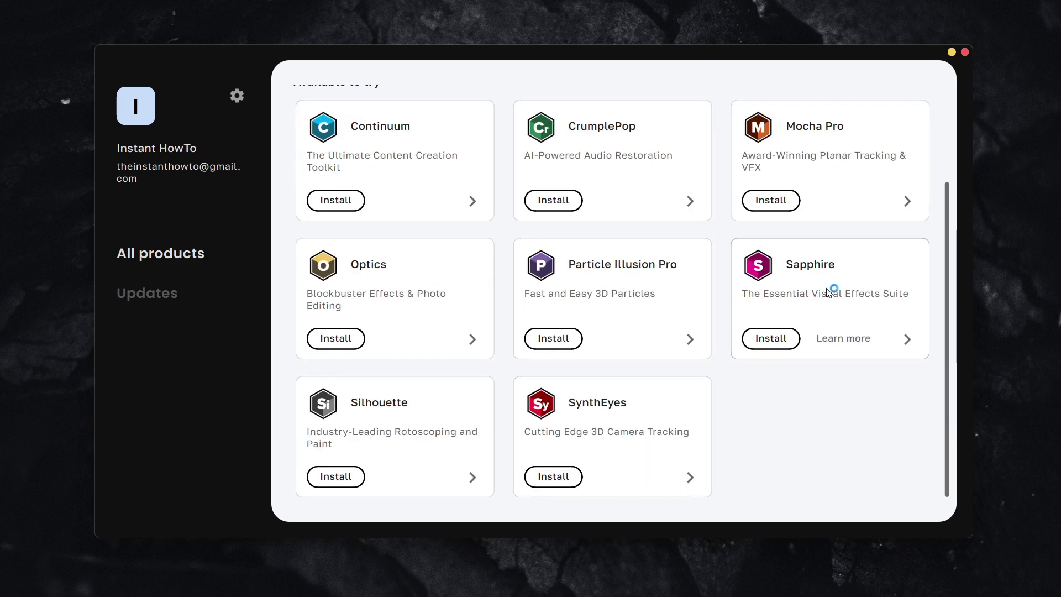
- Open Sapphire's details and install it for Adobe After Effects & Premiere Pro
left_click(908, 340)
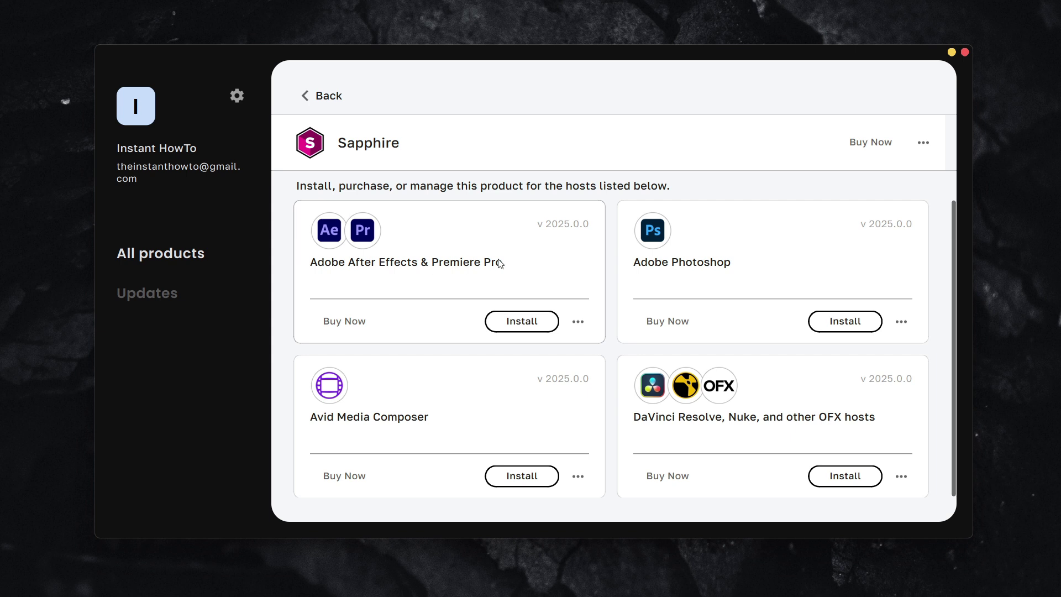
left_click(523, 326)
left_click(523, 323)
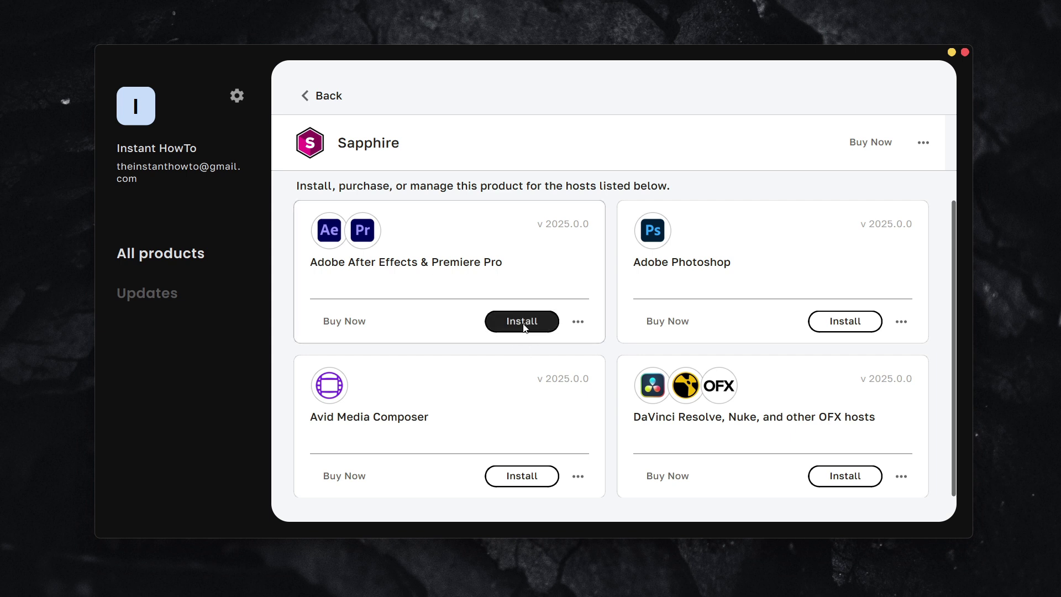